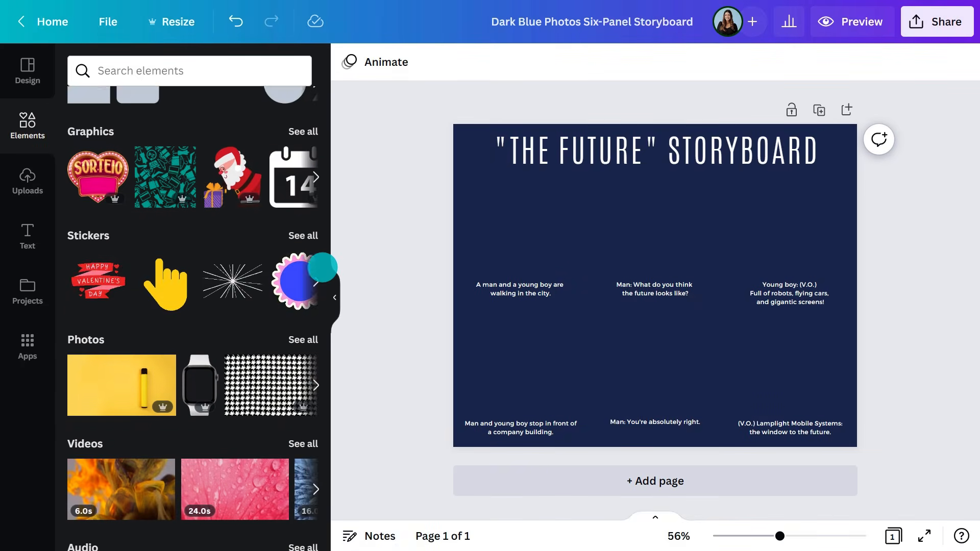
pyautogui.scroll(-3, 322, 267)
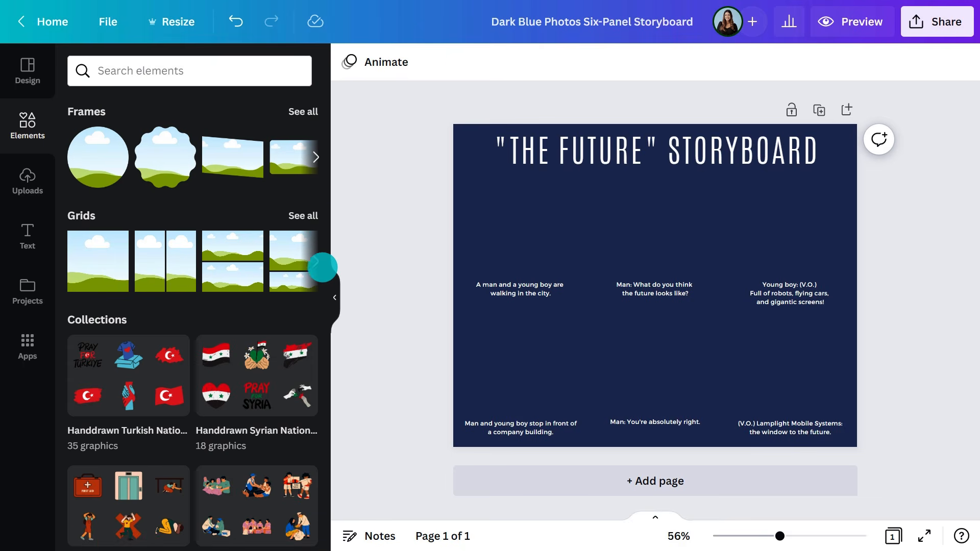
# - Add four-photo grids filling both panel rows of the storyboard
pyautogui.click(301, 216)
pyautogui.moveTo(192, 384); pyautogui.dragTo(657, 242)
pyautogui.moveTo(862, 121); pyautogui.dragTo(849, 259)
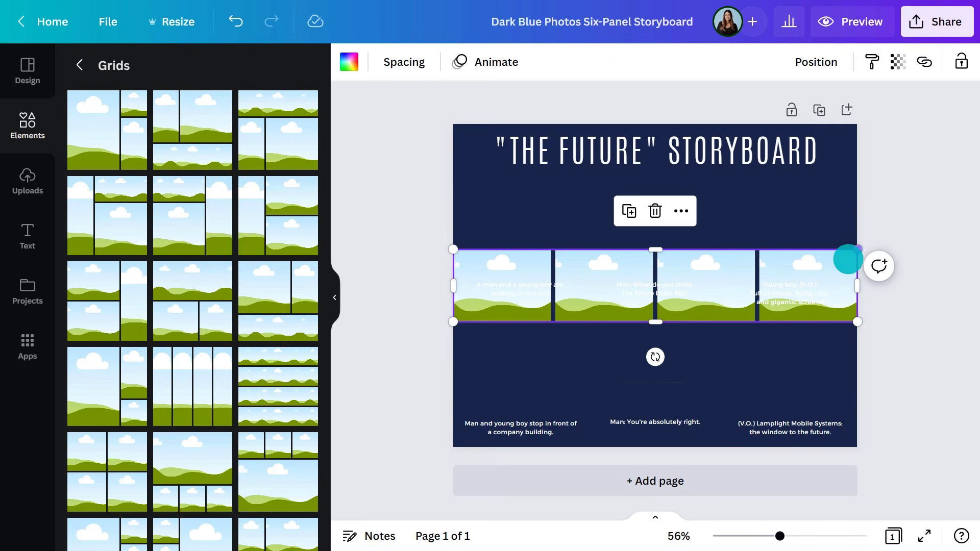
pyautogui.moveTo(842, 265); pyautogui.dragTo(843, 237)
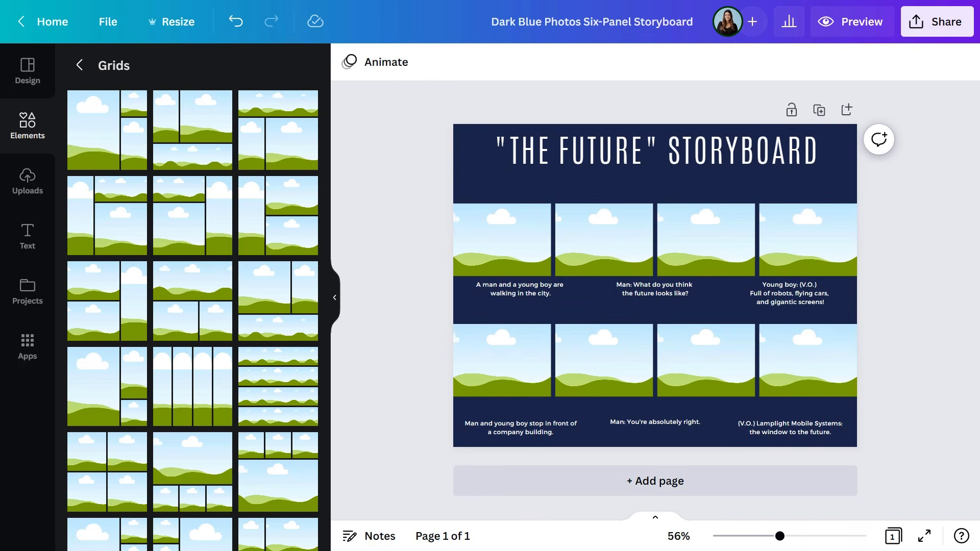
# - Draw a thin rectangle across the bottom of the top-row panels and colour it dark navy
pyautogui.press('r')
pyautogui.moveTo(702, 234); pyautogui.dragTo(859, 276)
pyautogui.moveTo(670, 327); pyautogui.dragTo(669, 311)
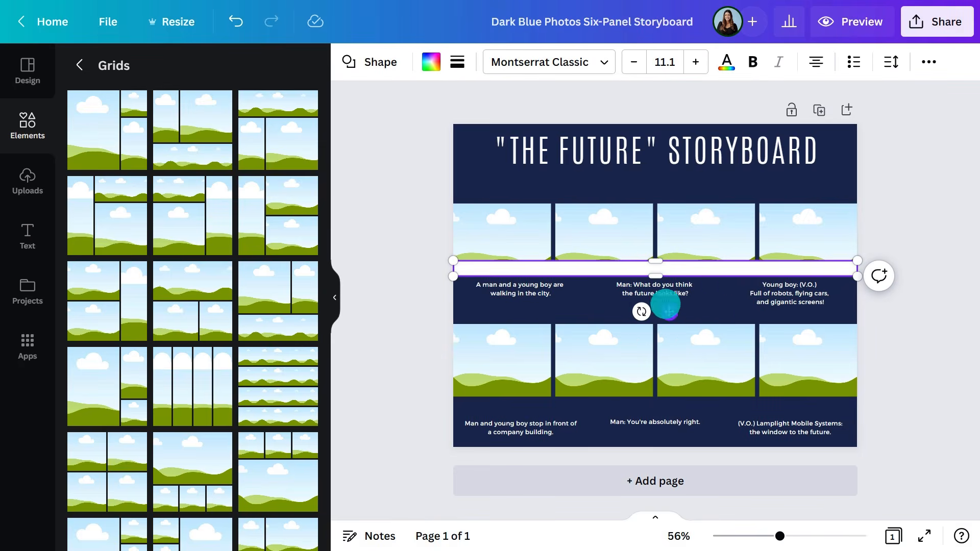
pyautogui.click(430, 63)
pyautogui.click(216, 136)
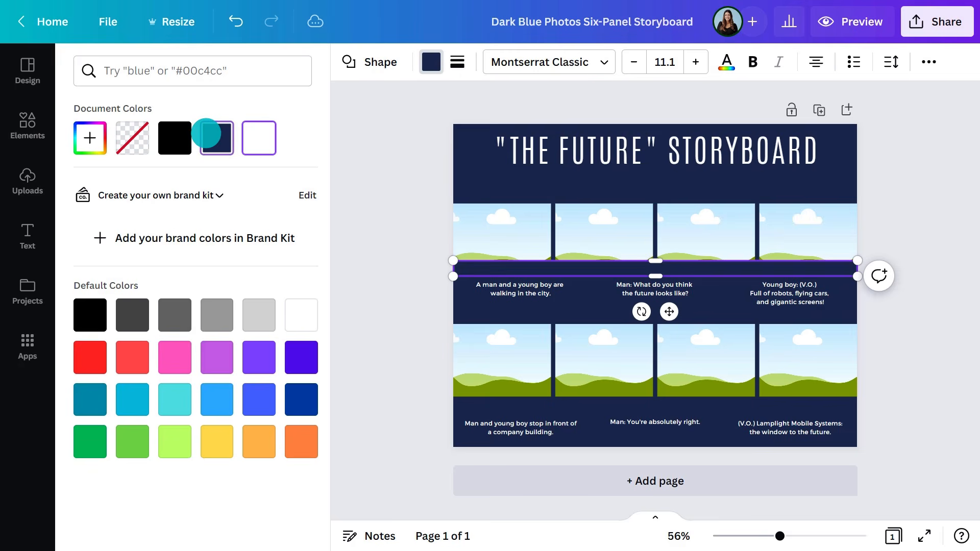
# - Set the strip's transparency to 50
pyautogui.click(929, 64)
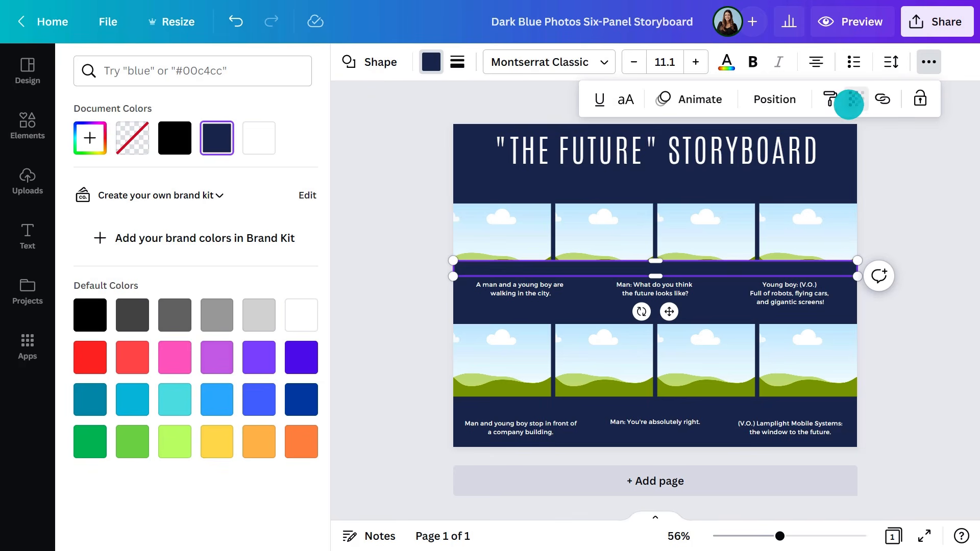
pyautogui.click(856, 99)
pyautogui.moveTo(856, 159); pyautogui.dragTo(795, 168)
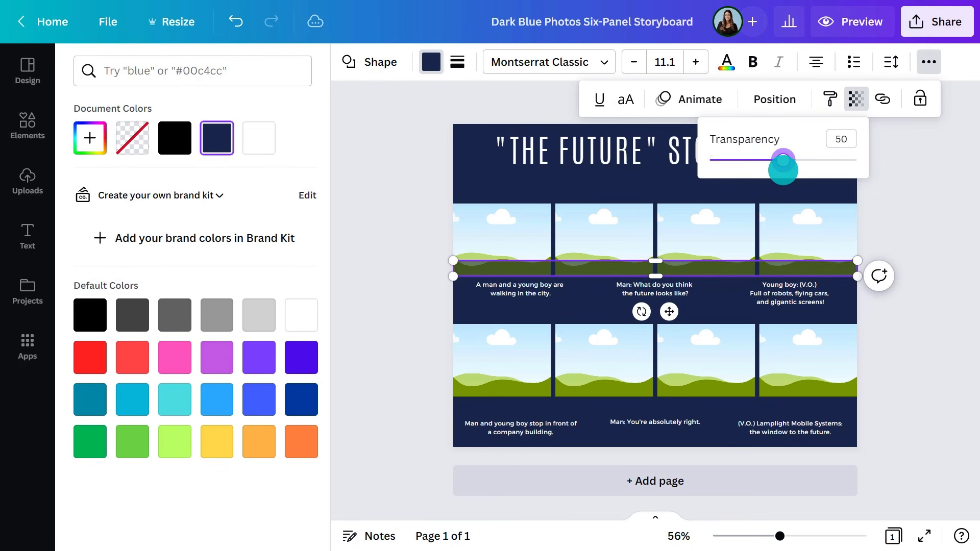
pyautogui.click(878, 235)
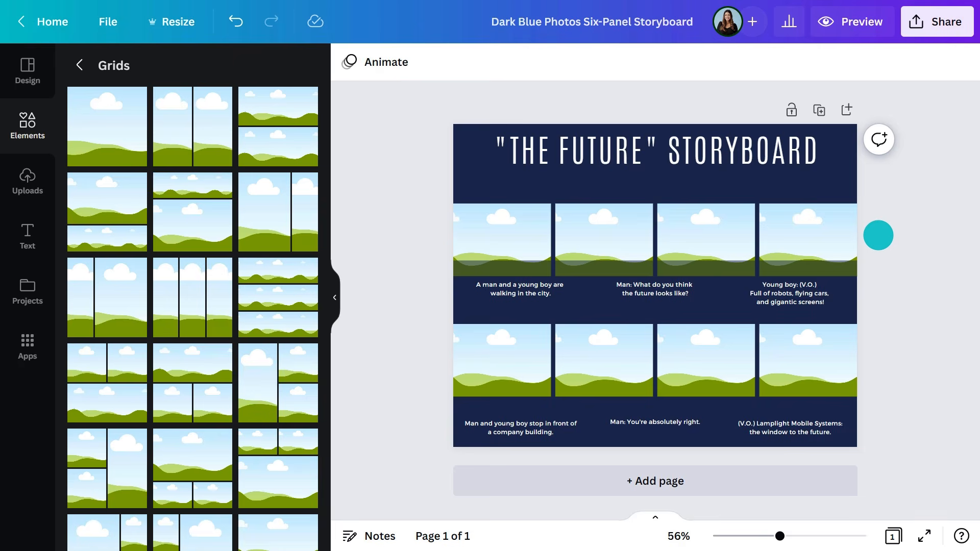
# - Label the first panel '1. Neighbourhood' and add the shot description 'AERIAL/DRONE SHOT of neighbourhood and location' beneath it
pyautogui.write('t1. Neighbourhood')
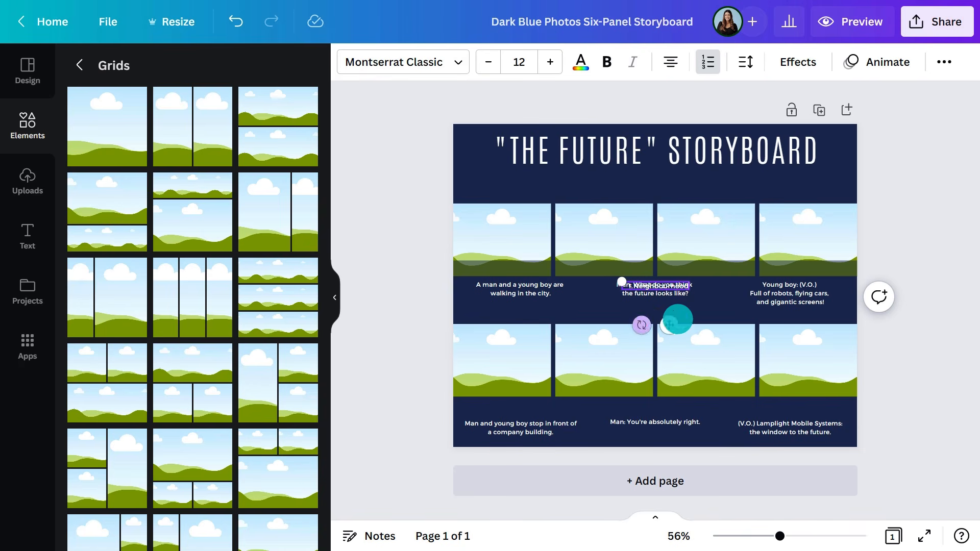
pyautogui.moveTo(669, 324); pyautogui.dragTo(534, 306)
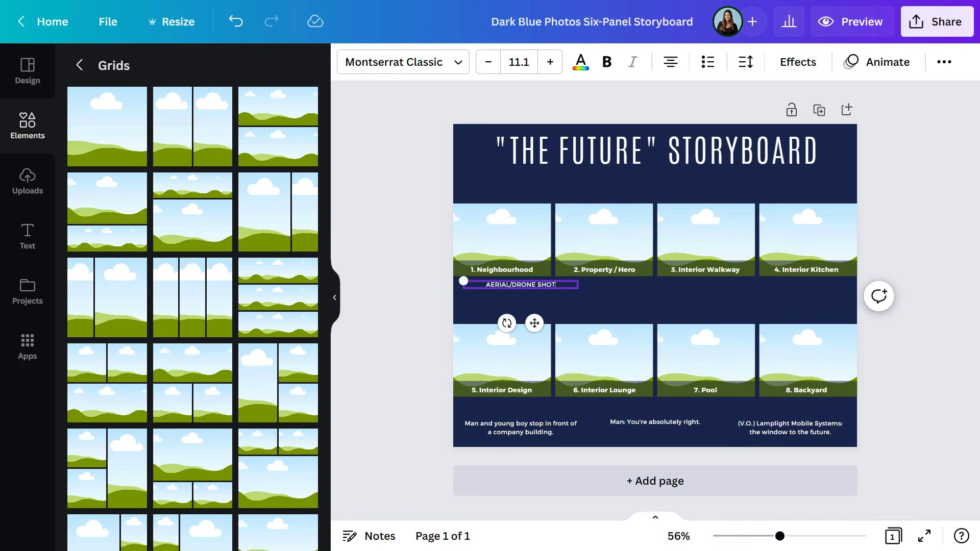
pyautogui.write('of neighbourhood and location')
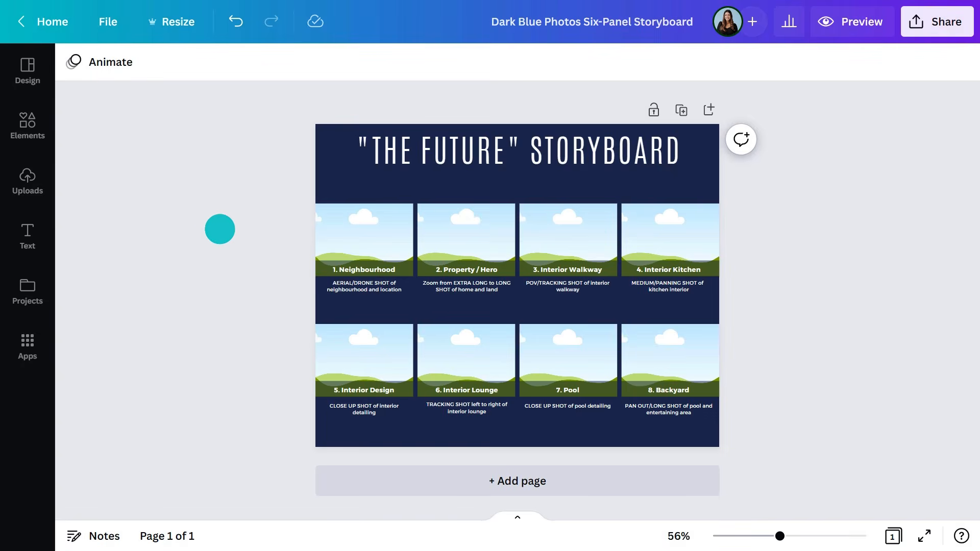
# - Search photos for 'aerial neighborhood houses' and place one into the first panel
pyautogui.click(28, 123)
pyautogui.scroll(-3, 324, 233)
pyautogui.scroll(-3, 321, 231)
pyautogui.click(308, 252)
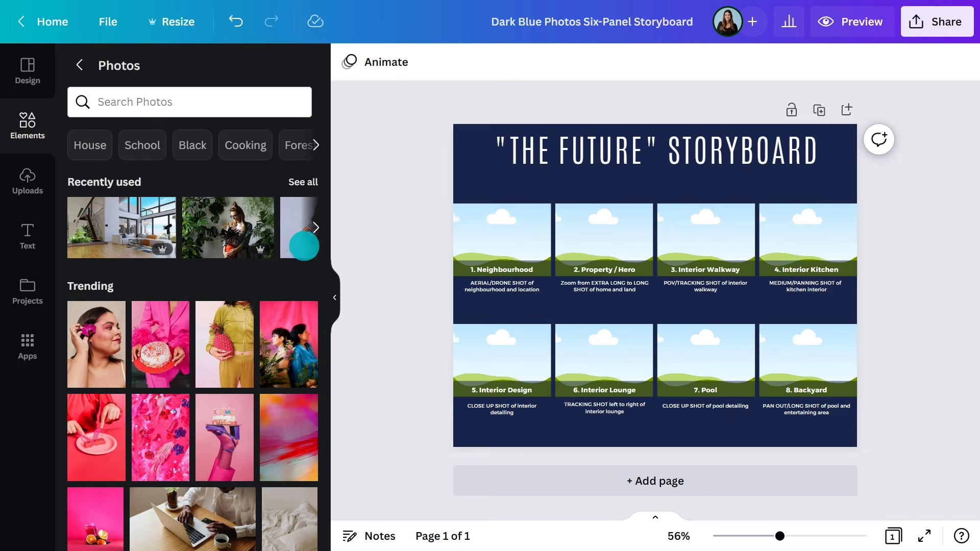
pyautogui.click(210, 103)
pyautogui.write('aerial neighborhood hous')
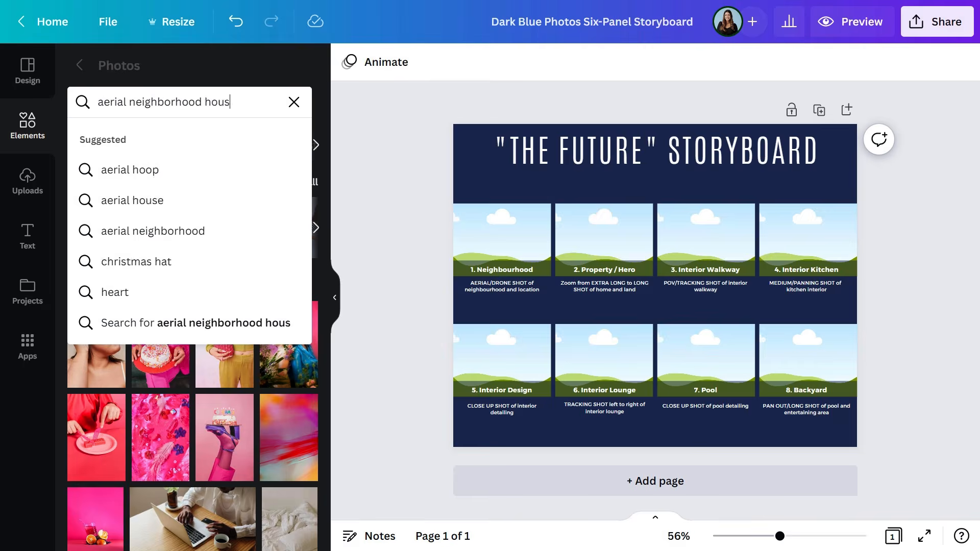
pyautogui.write('es')
pyautogui.press('Return')
pyautogui.moveTo(279, 321); pyautogui.dragTo(476, 236)
# - Search photos for 'aerial construction home' and place one into the second panel
pyautogui.moveTo(253, 101); pyautogui.dragTo(128, 101)
pyautogui.write('construction')
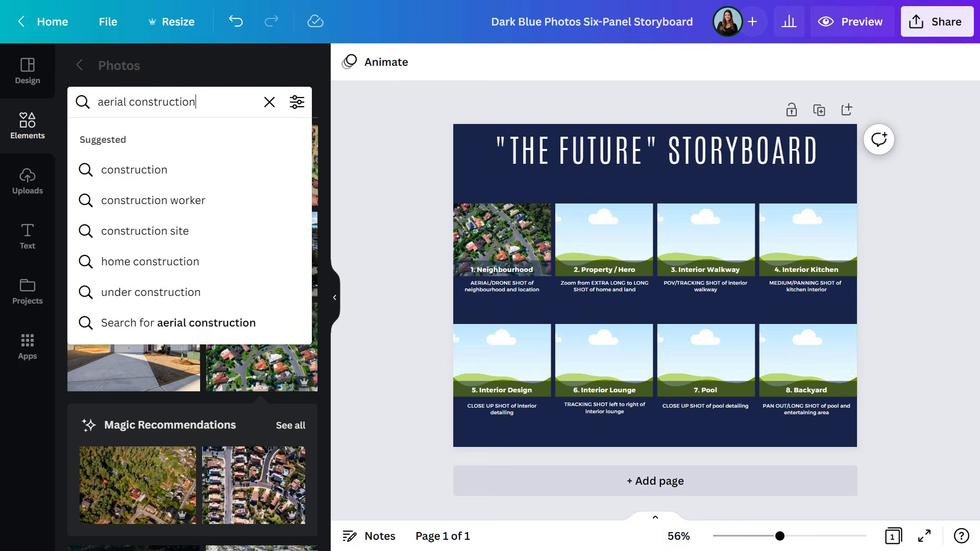
pyautogui.write(' home')
pyautogui.press('Return')
pyautogui.moveTo(112, 205); pyautogui.dragTo(581, 231)
# - Search photos for 'luxury staircase' and place one into the third panel
pyautogui.click(267, 102)
pyautogui.write('luxury staircase')
pyautogui.press('Return')
pyautogui.moveTo(139, 202); pyautogui.dragTo(684, 223)
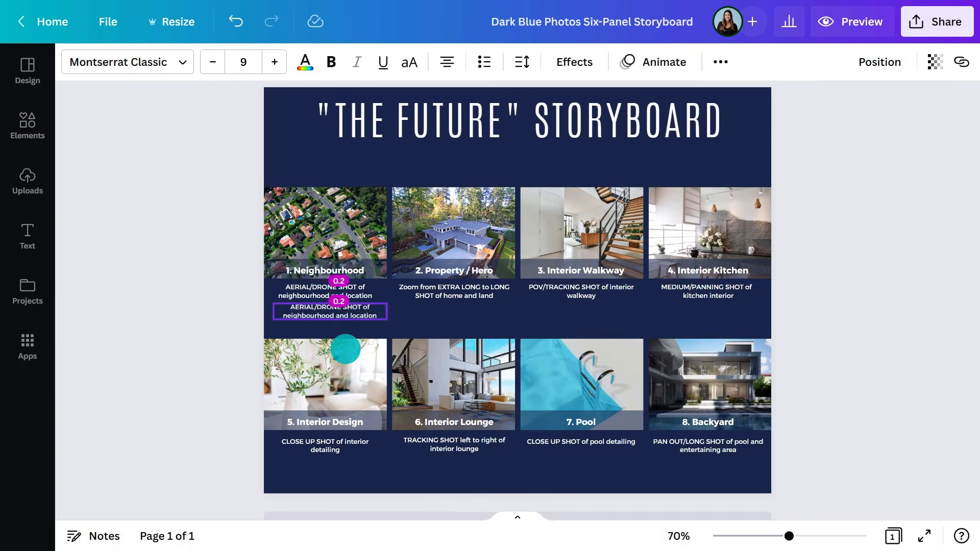
# - Duplicate the first description and replace it with the quote "Located in the wonderful community of Moraine Lake, close to shops and the airport."
pyautogui.moveTo(320, 323); pyautogui.dragTo(322, 323)
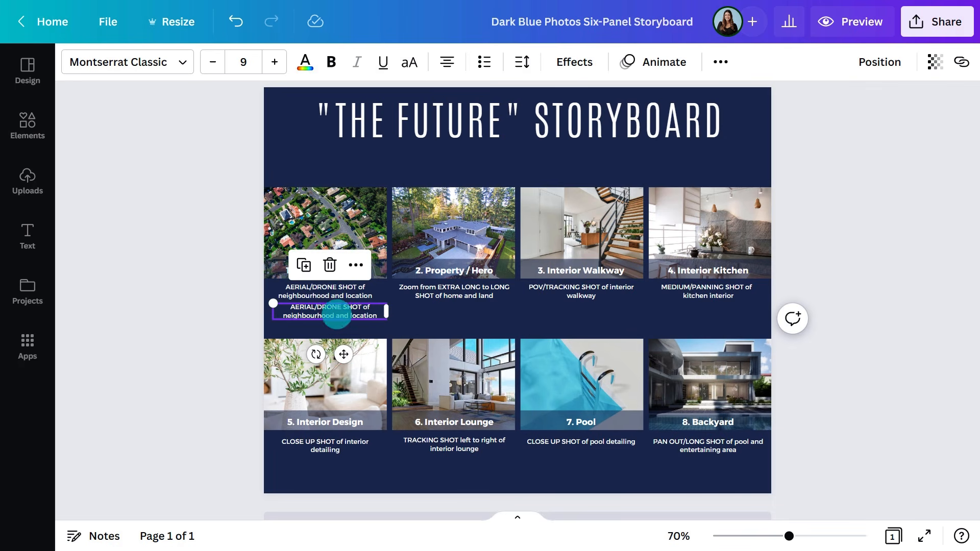
pyautogui.click(337, 313)
pyautogui.hotkey('ctrl', 'a')
pyautogui.write('"Located in the wonderful co')
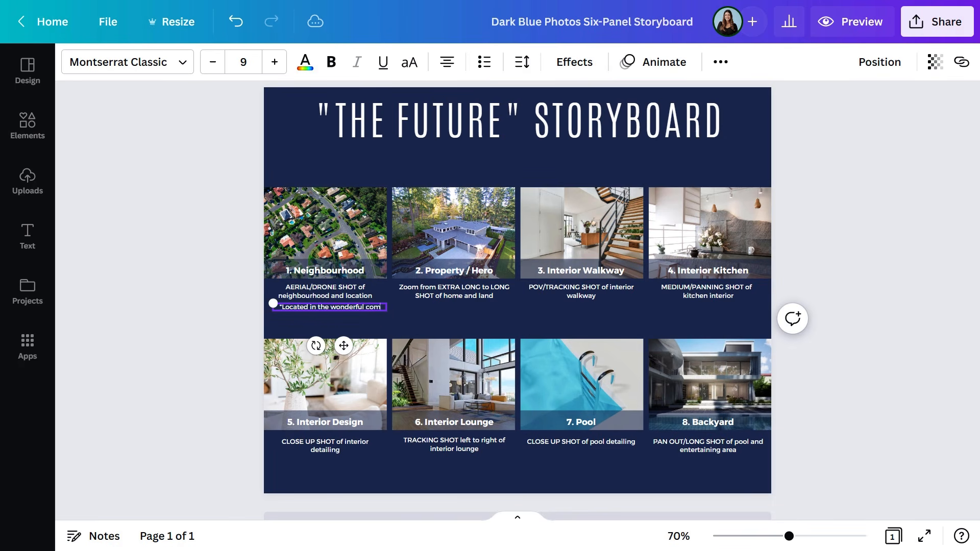
pyautogui.write('mmunity of Moraine Lake, close to shops and the airport.')
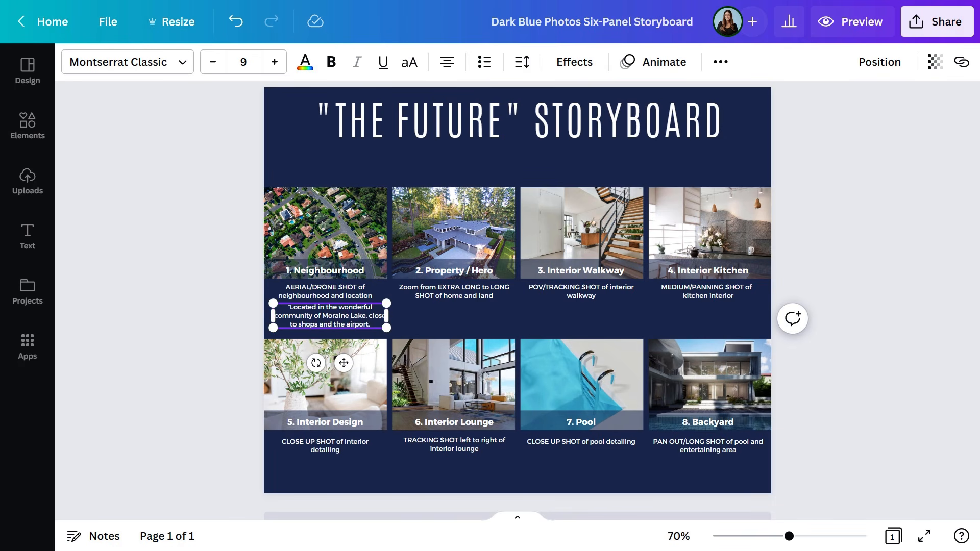
pyautogui.write('"')
# - Set the quote's text colour to a custom light blue
pyautogui.click(305, 62)
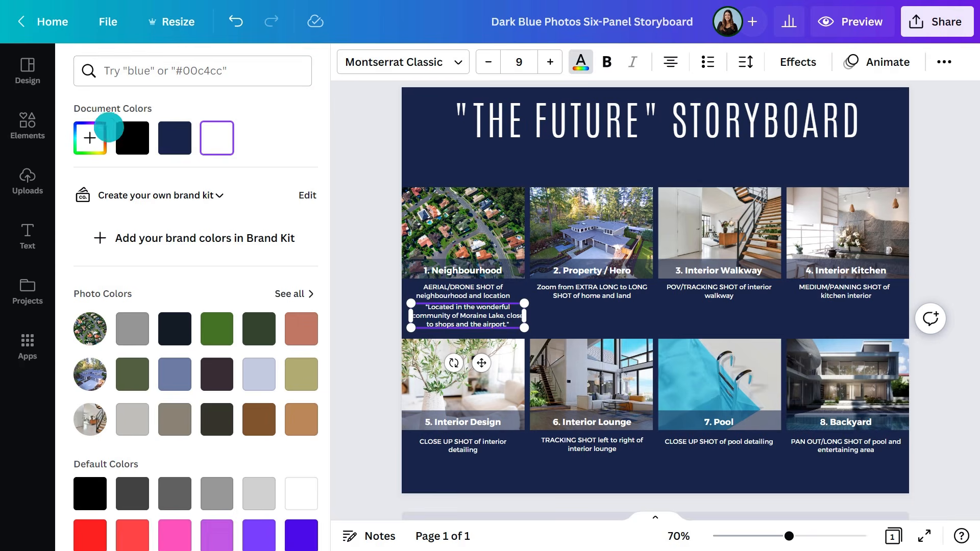
pyautogui.click(83, 137)
pyautogui.click(190, 269)
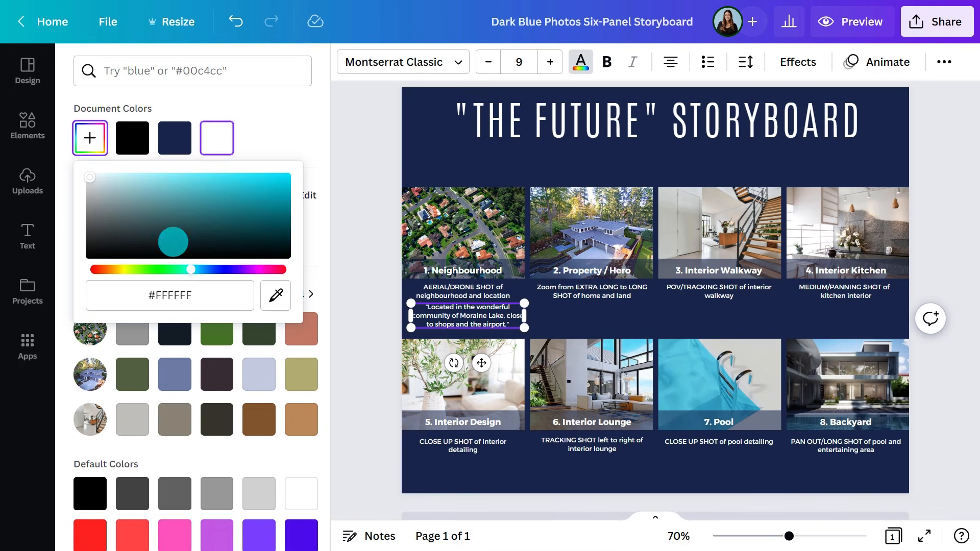
pyautogui.click(129, 175)
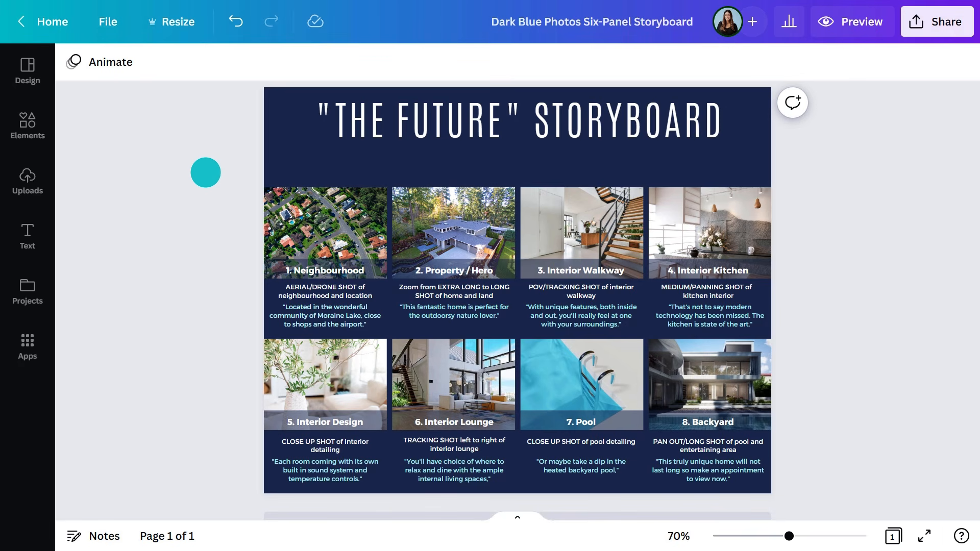
# - Replace 'THE FUTURE' in the title with 'MODERN LUXURY'
pyautogui.click(335, 121)
pyautogui.moveTo(335, 120); pyautogui.dragTo(486, 121)
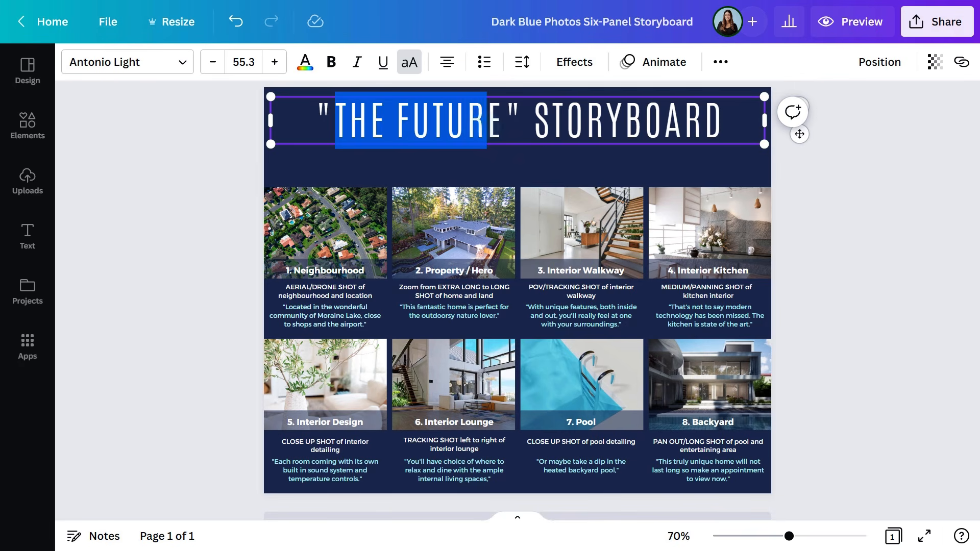
pyautogui.write('MODERN LUXURY')
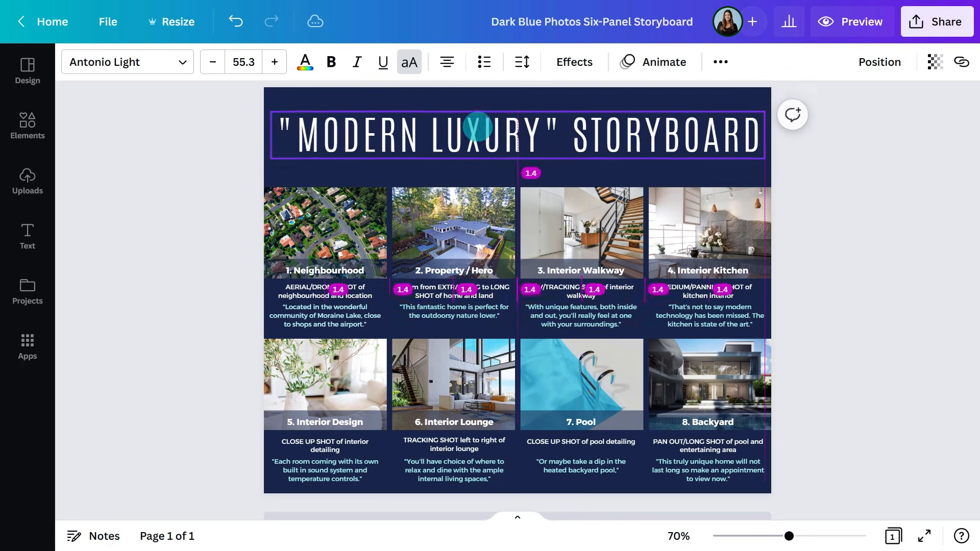
pyautogui.click(216, 167)
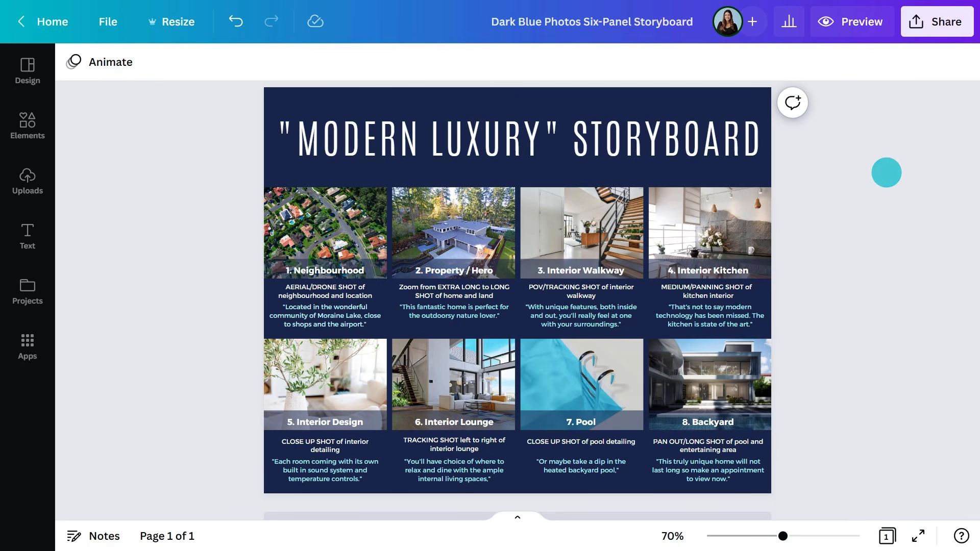
# - Share the design by entering two colleagues' e-mail addresses
pyautogui.click(940, 22)
pyautogui.click(890, 100)
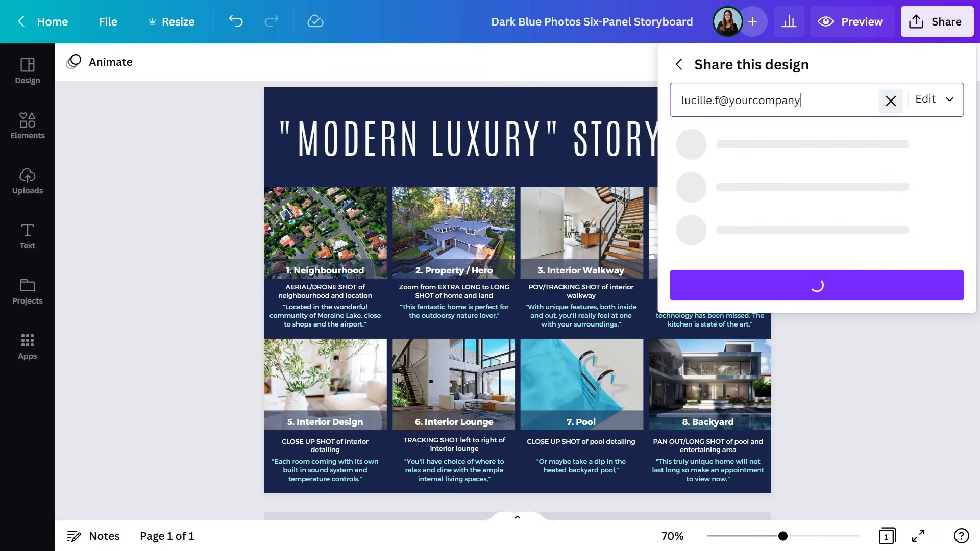
pyautogui.press('Return')
pyautogui.press('Return')
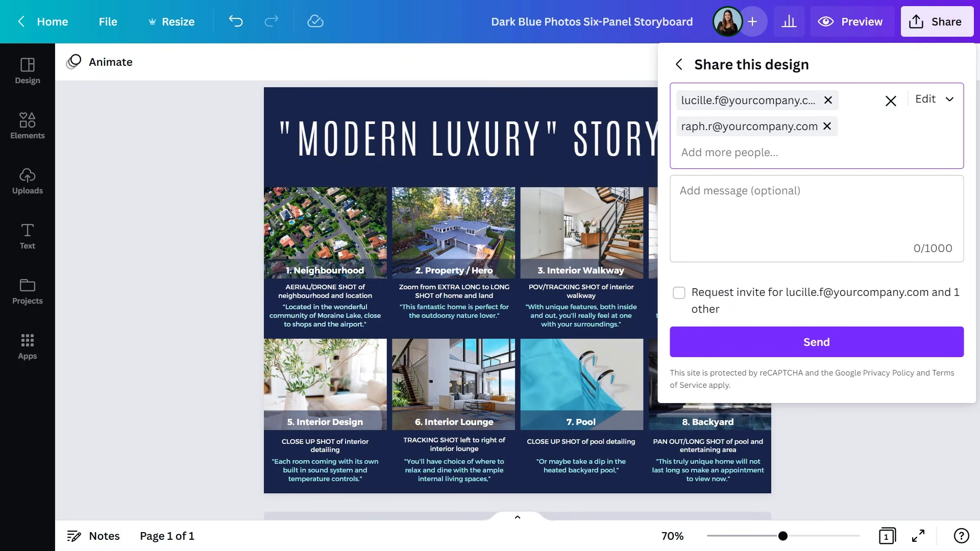
# - Keep edit permission, add a message asking for insights and suggestions on the storyboard, and send the invitation
pyautogui.click(949, 100)
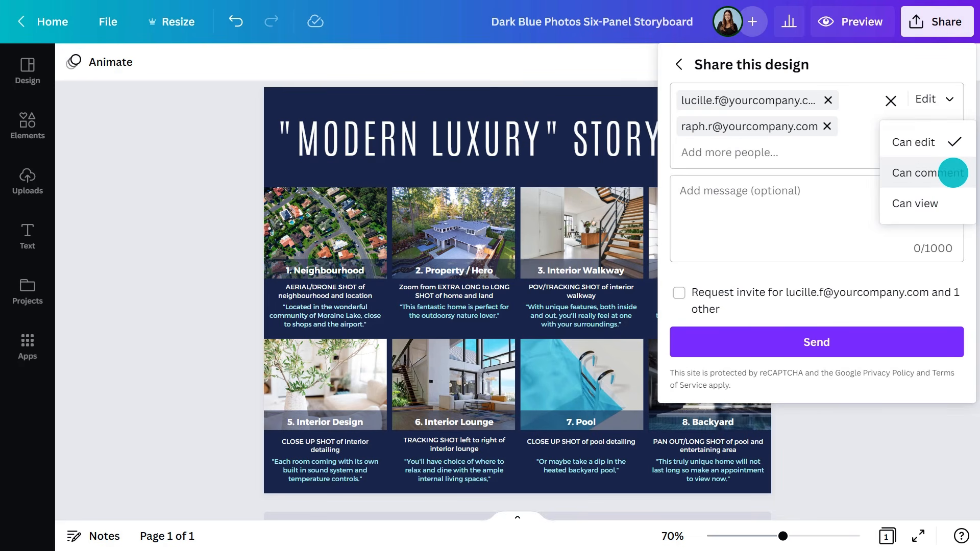
pyautogui.click(949, 141)
pyautogui.click(827, 204)
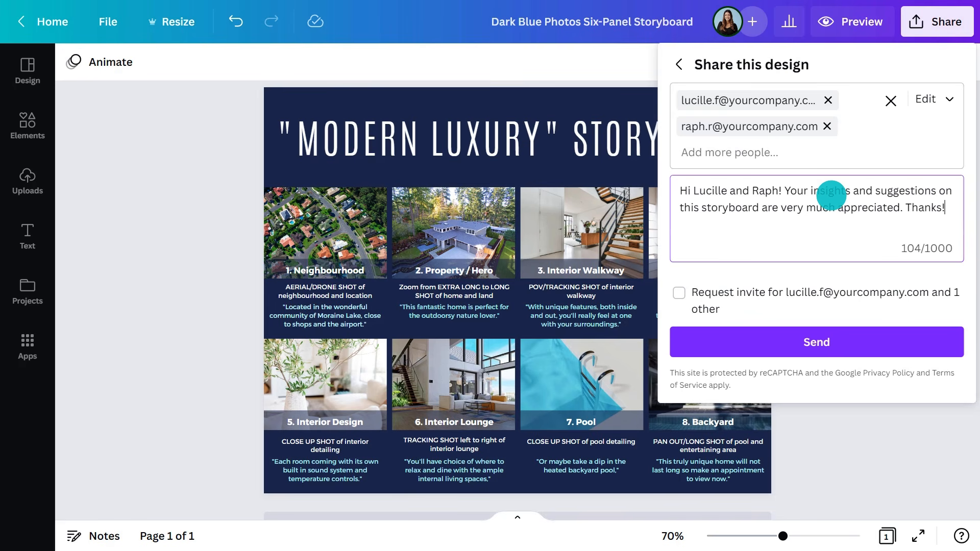
pyautogui.click(873, 332)
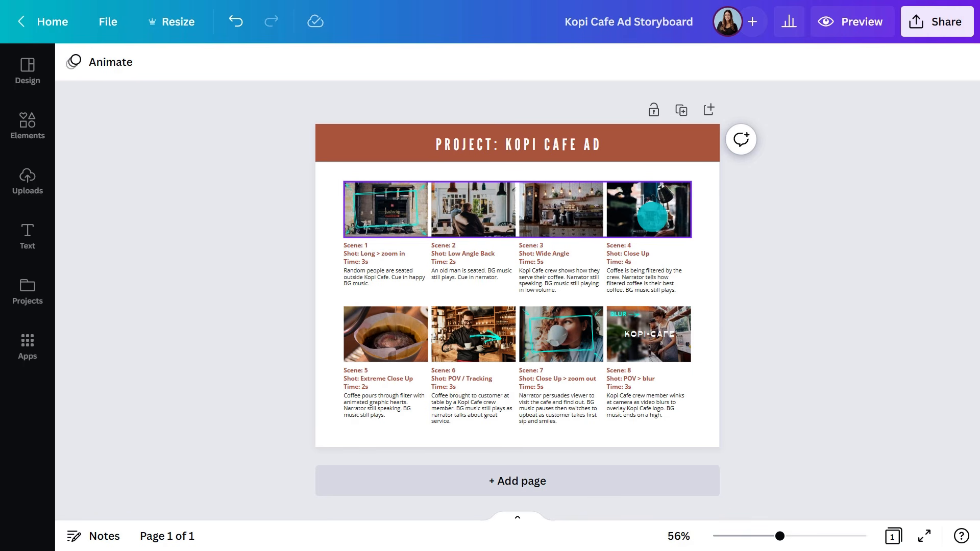
# - Search graphics for 'musical notes' and place music-note graphics on the Scene 2 and Scene 4 photos
pyautogui.moveTo(778, 536); pyautogui.dragTo(802, 536)
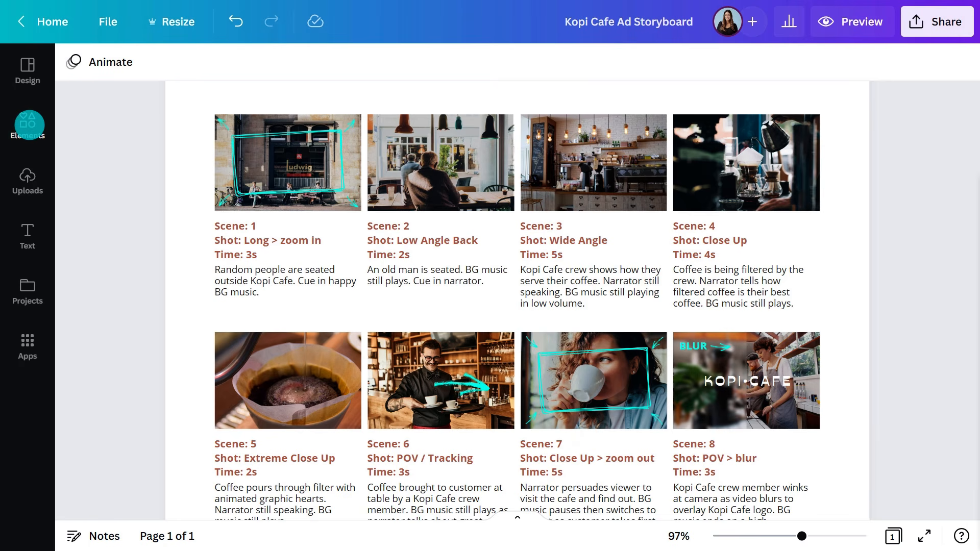
pyautogui.click(29, 125)
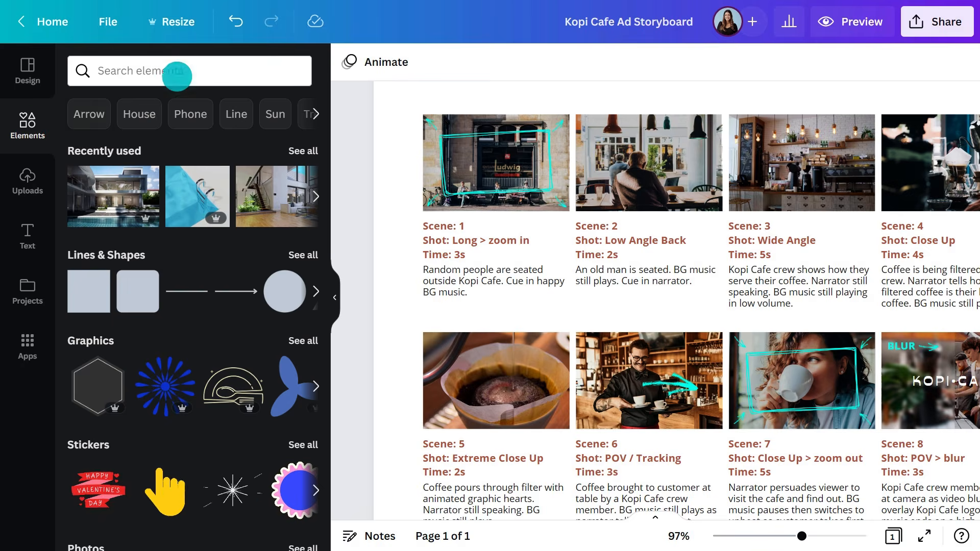
pyautogui.click(174, 71)
pyautogui.write('musical notes')
pyautogui.press('Return')
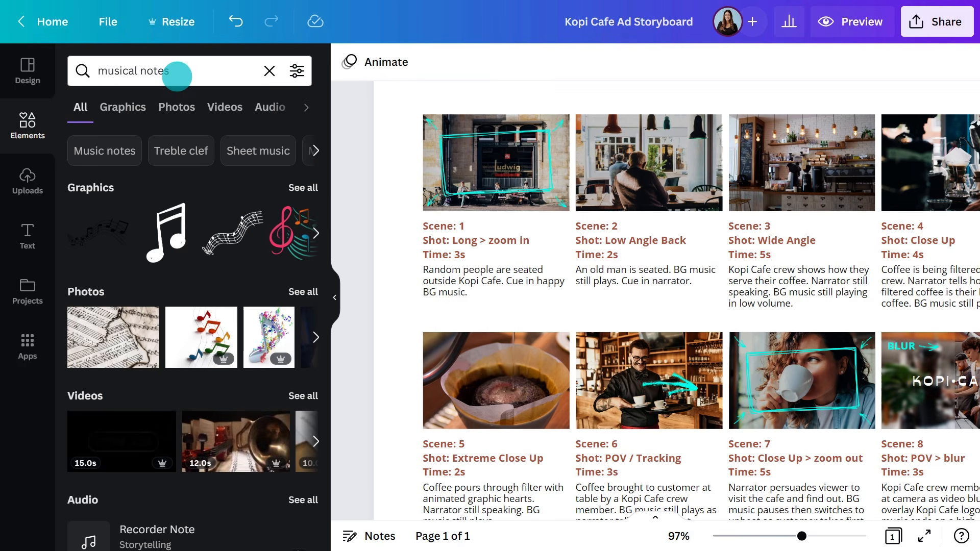
pyautogui.click(127, 99)
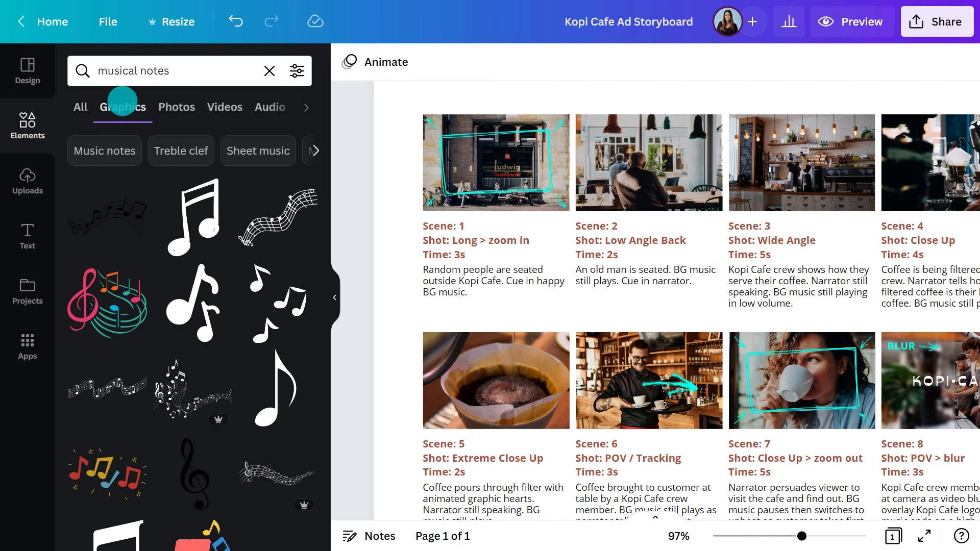
pyautogui.moveTo(274, 290); pyautogui.dragTo(664, 168)
pyautogui.moveTo(773, 352)
pyautogui.mouseDown()
pyautogui.moveTo(691, 225)
pyautogui.moveTo(704, 194)
pyautogui.mouseUp()
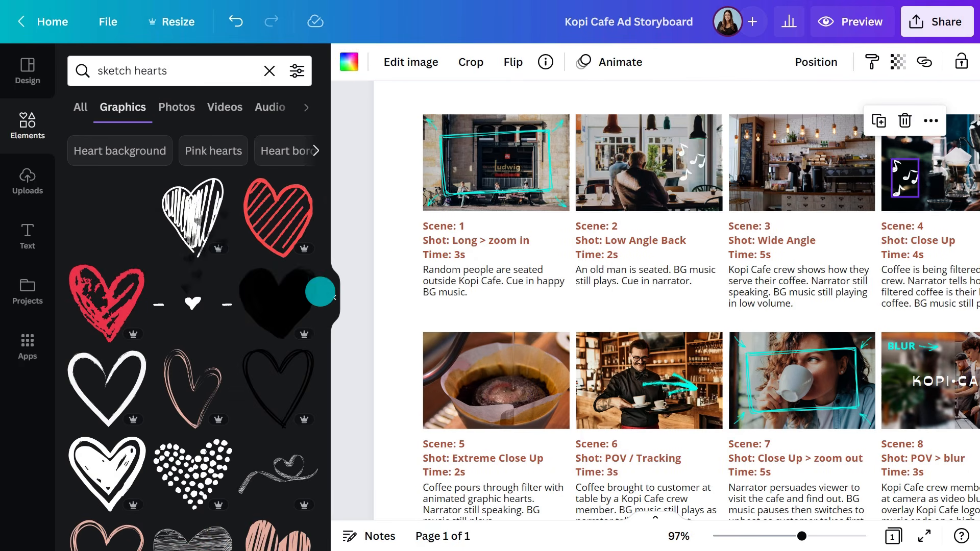
# - Place a sketch heart graphic on the Scene 5 coffee-filter photo
pyautogui.moveTo(289, 281); pyautogui.dragTo(499, 352)
pyautogui.moveTo(563, 252); pyautogui.dragTo(467, 347)
pyautogui.click(513, 61)
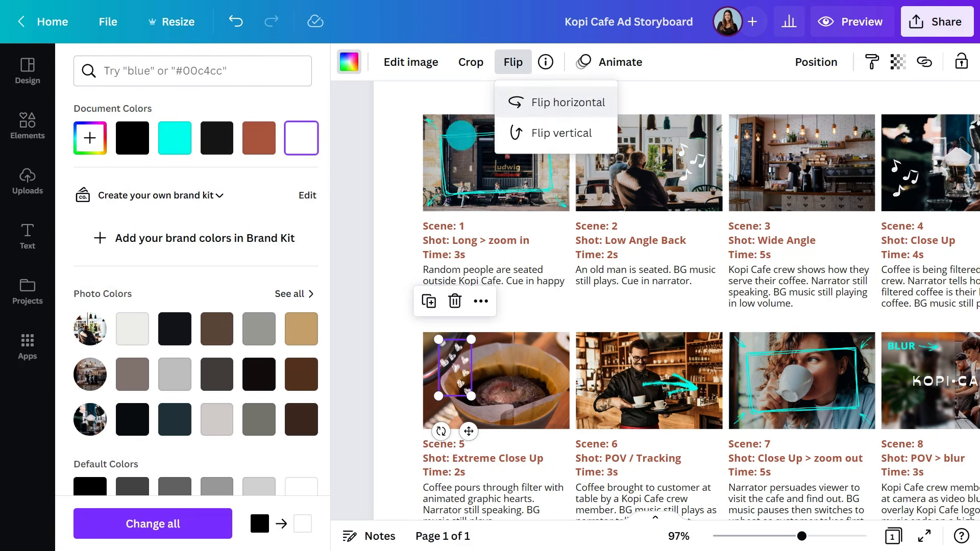
pyautogui.click(40, 336)
pyautogui.scroll(-10, 61, 349)
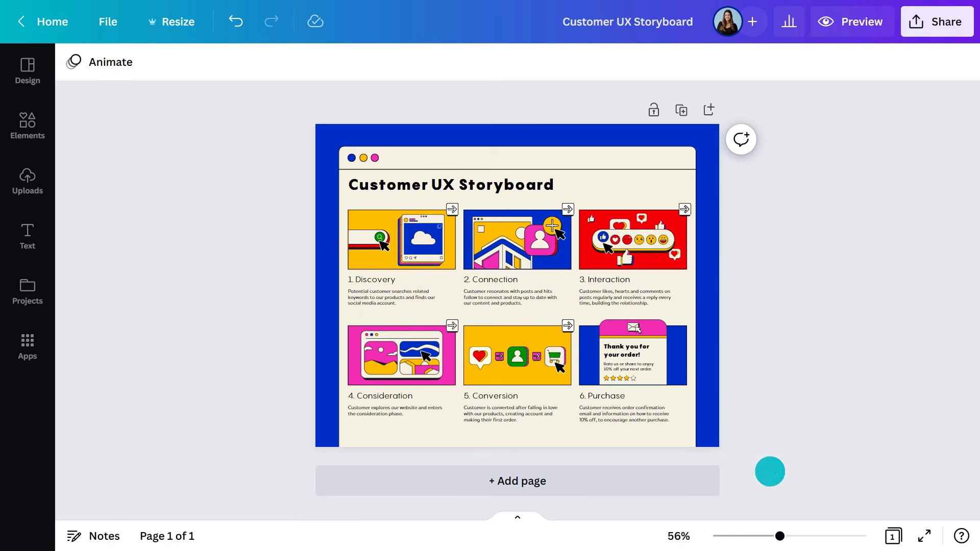
# - Browse the flat social media graphics in the Elements panel used by the Customer UX Storyboard
pyautogui.moveTo(779, 536); pyautogui.dragTo(798, 536)
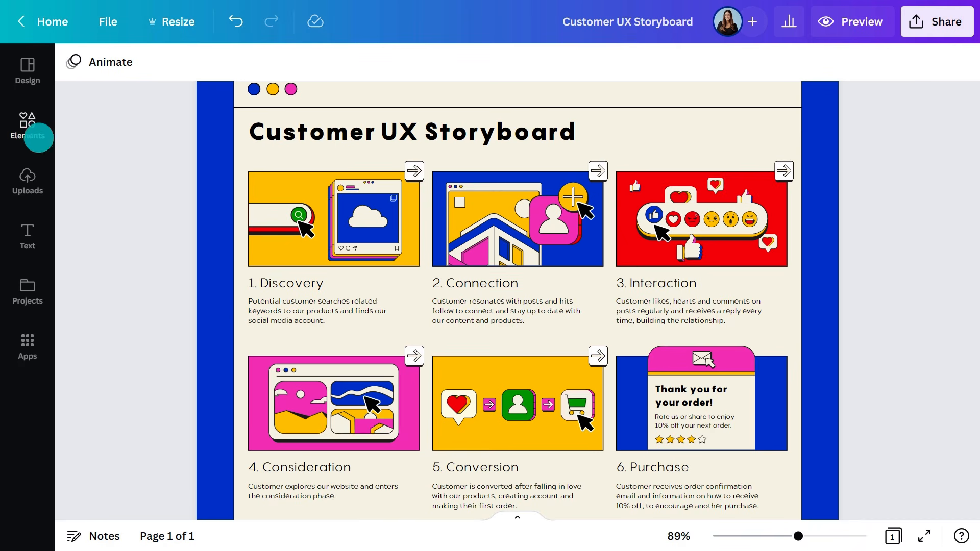
pyautogui.click(36, 134)
pyautogui.scroll(-7, 315, 259)
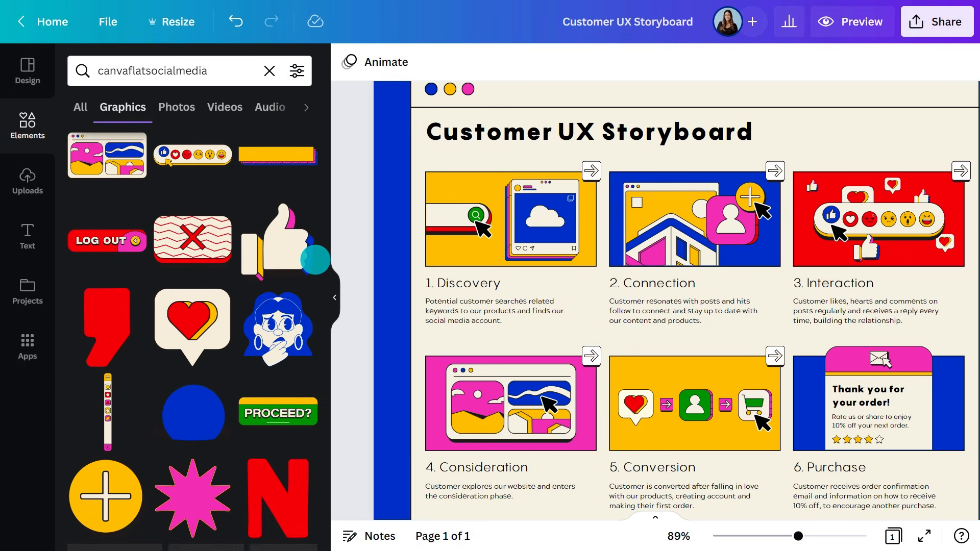
pyautogui.scroll(-5, 315, 259)
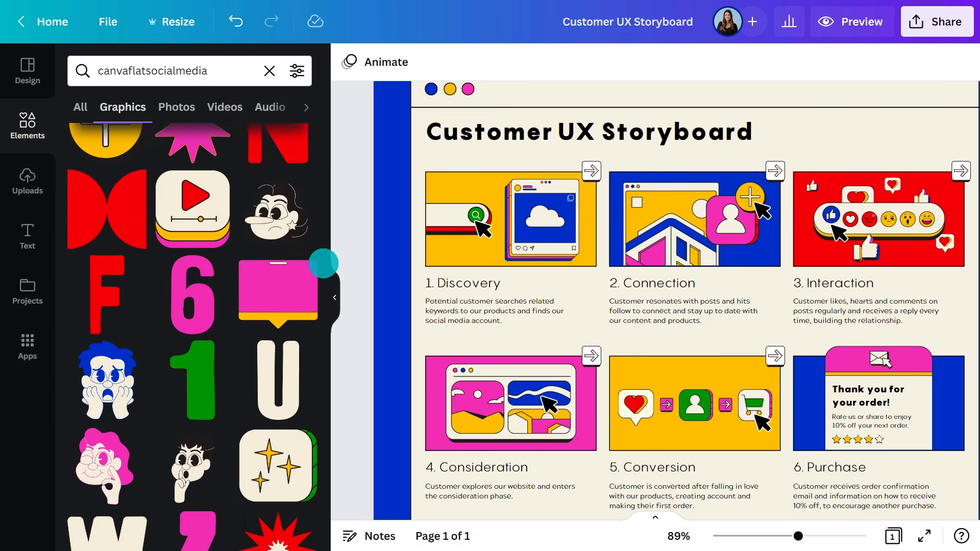
pyautogui.click(337, 286)
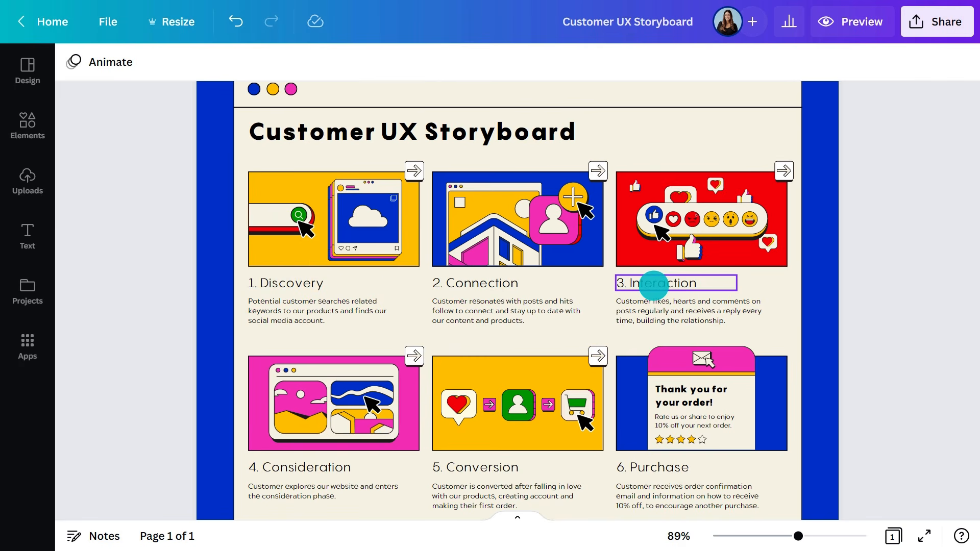
pyautogui.moveTo(798, 536); pyautogui.dragTo(780, 536)
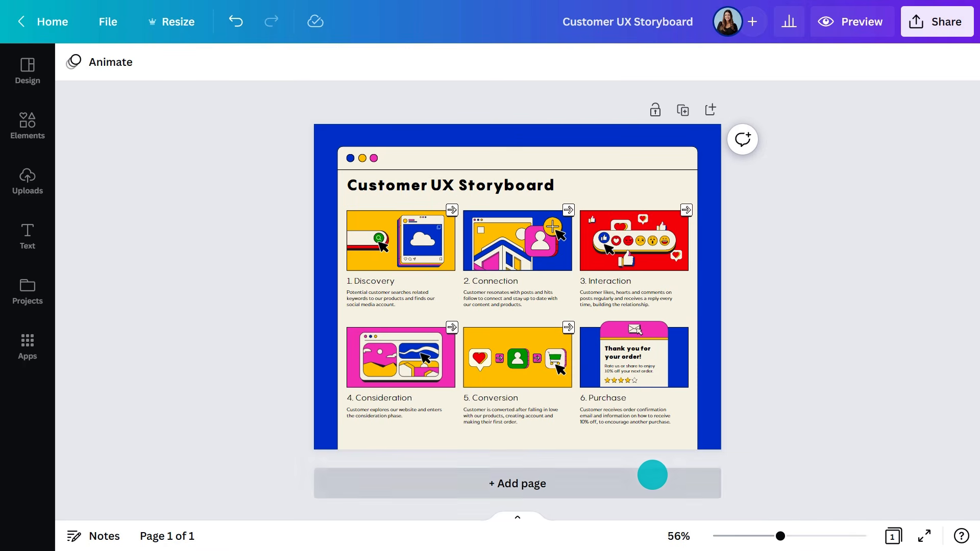
# - Add two new pages after the Customer UX Storyboard page
pyautogui.click(652, 473)
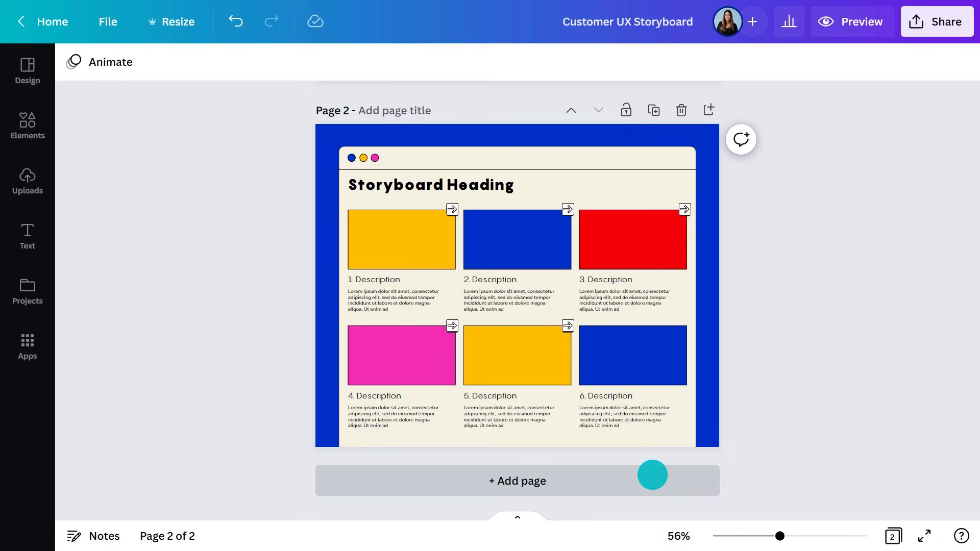
pyautogui.click(652, 475)
pyautogui.press('Delete')
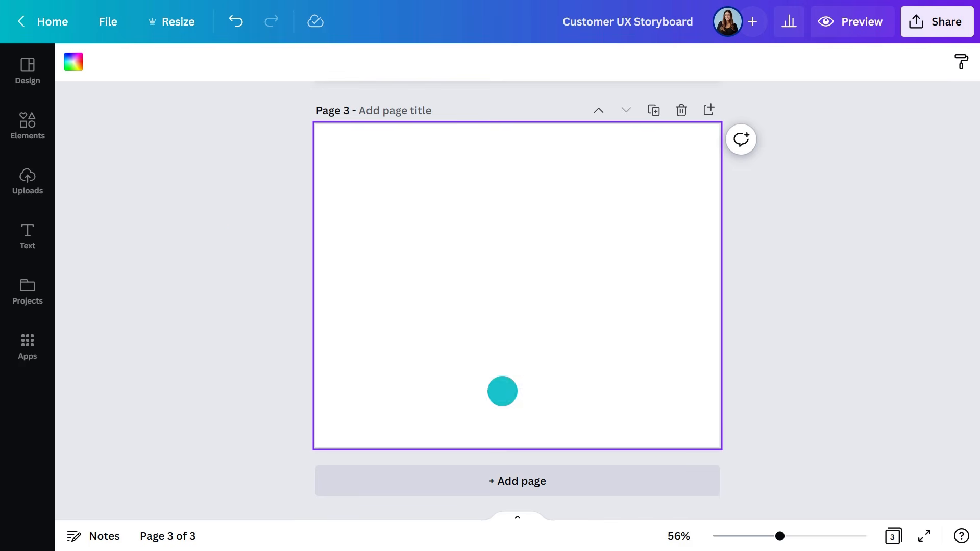
# - Place a collection of flat social media graphics on the blank page 3
pyautogui.click(40, 132)
pyautogui.moveTo(186, 223); pyautogui.dragTo(521, 176)
pyautogui.moveTo(187, 423); pyautogui.dragTo(536, 219)
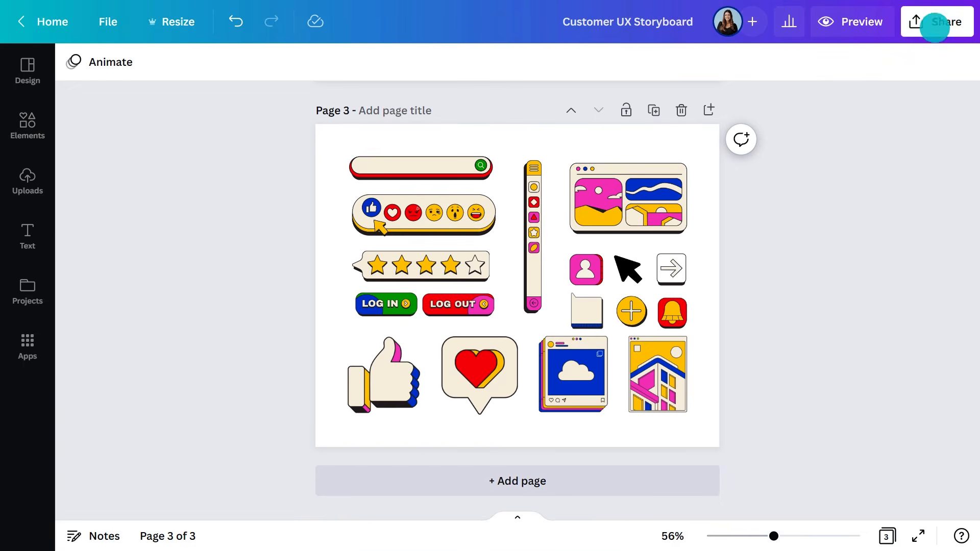
# - Copy the design's template link from the share options
pyautogui.click(938, 21)
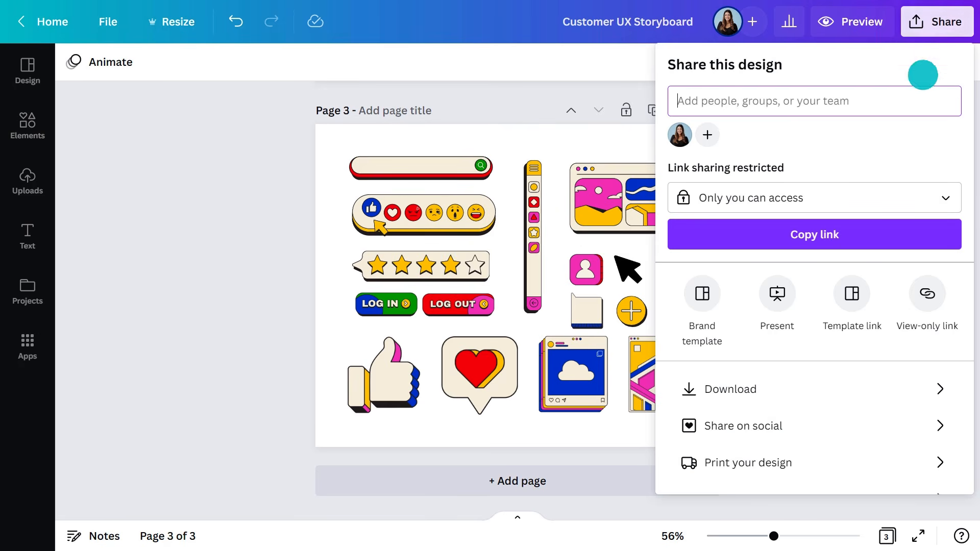
pyautogui.click(860, 287)
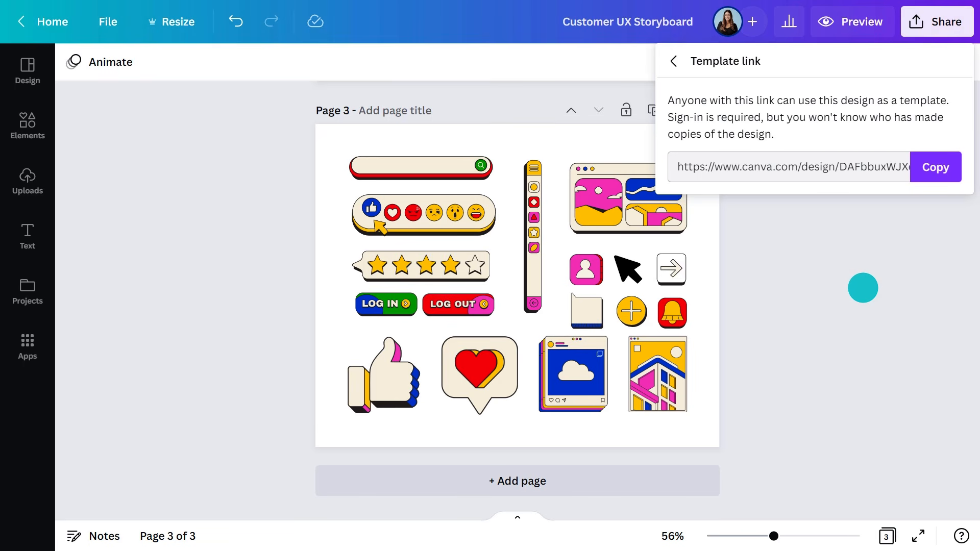
pyautogui.click(933, 167)
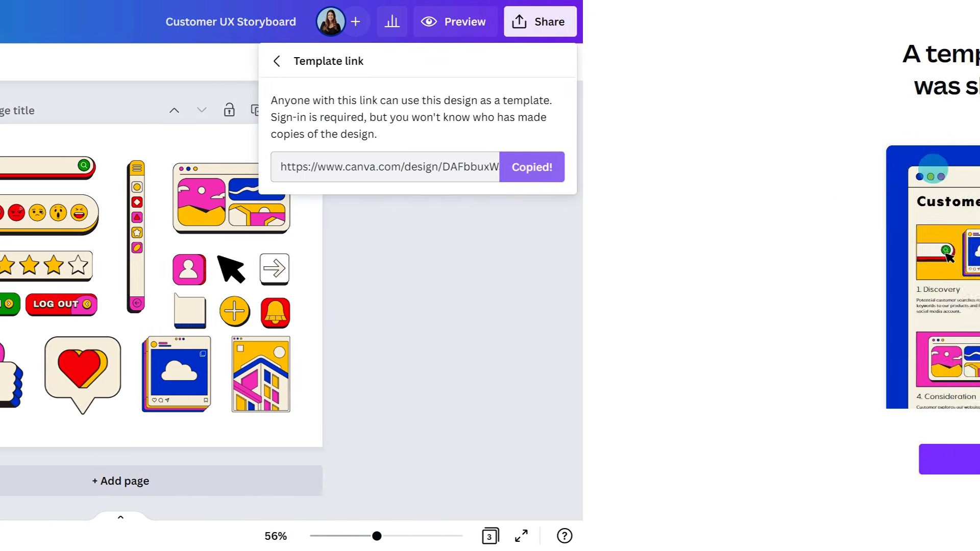